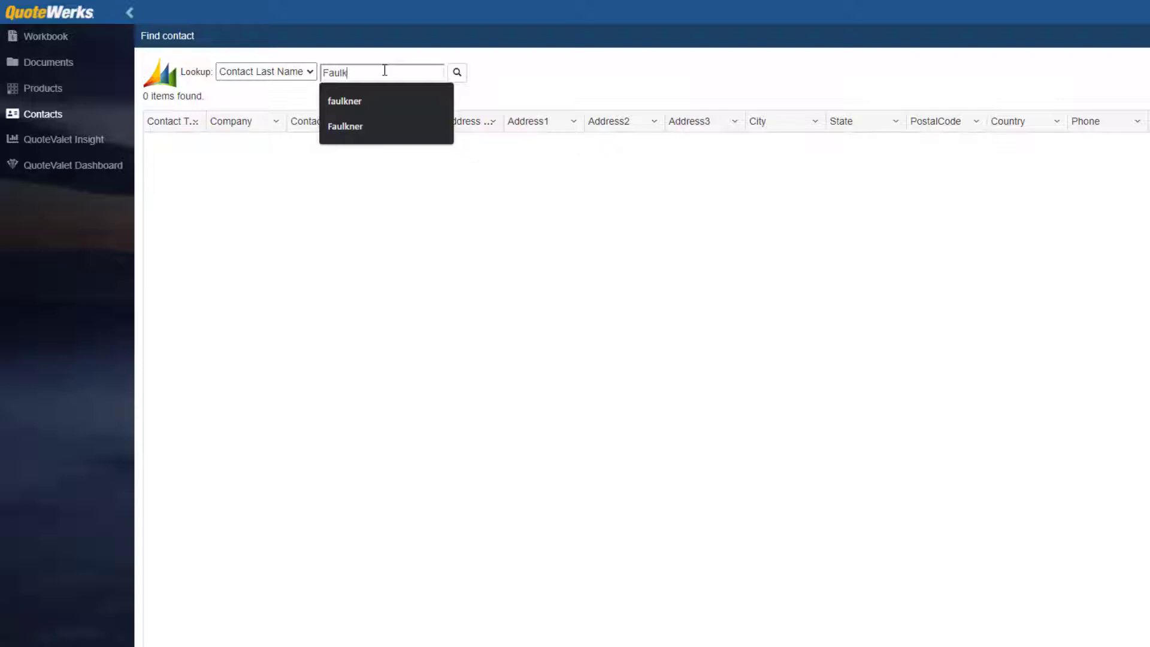
# Step: Find the customer's contact by last name, use it for Sold to, Ship to and Bill to, and return to the quote
pyautogui.press('Return')
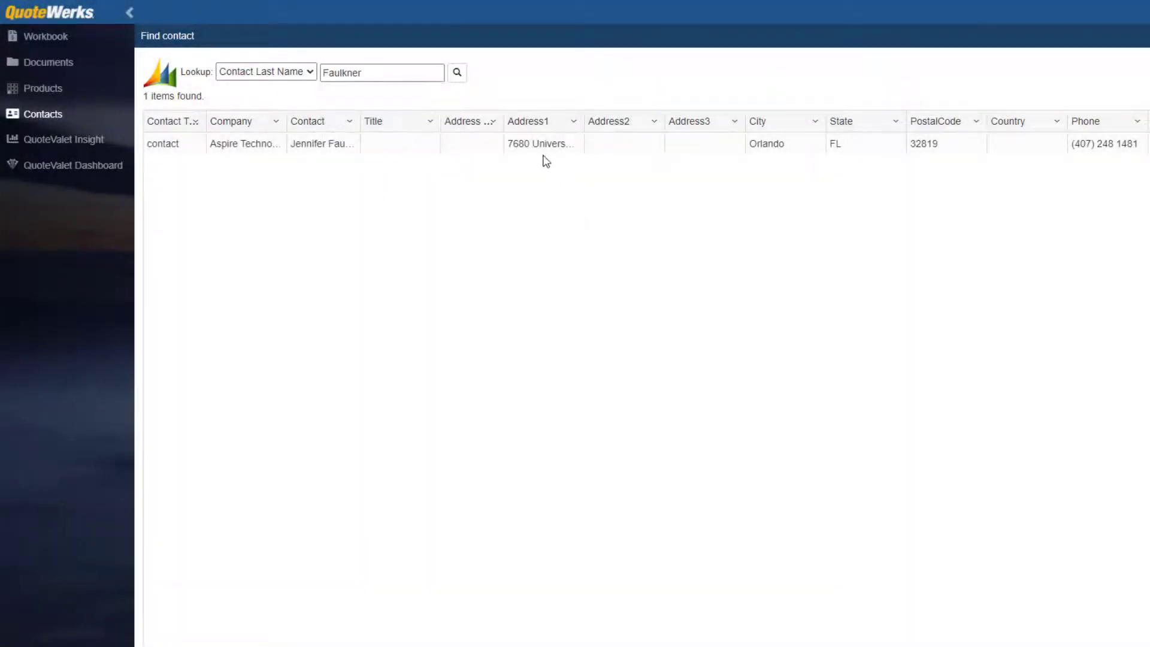
pyautogui.click(530, 148)
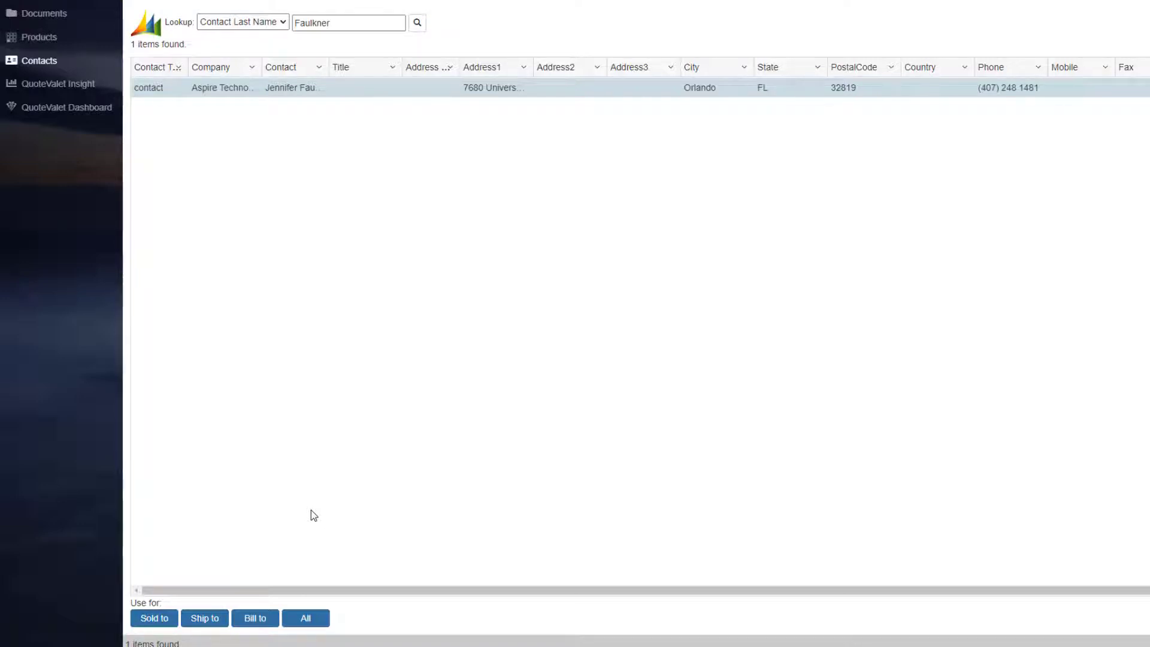
pyautogui.click(293, 614)
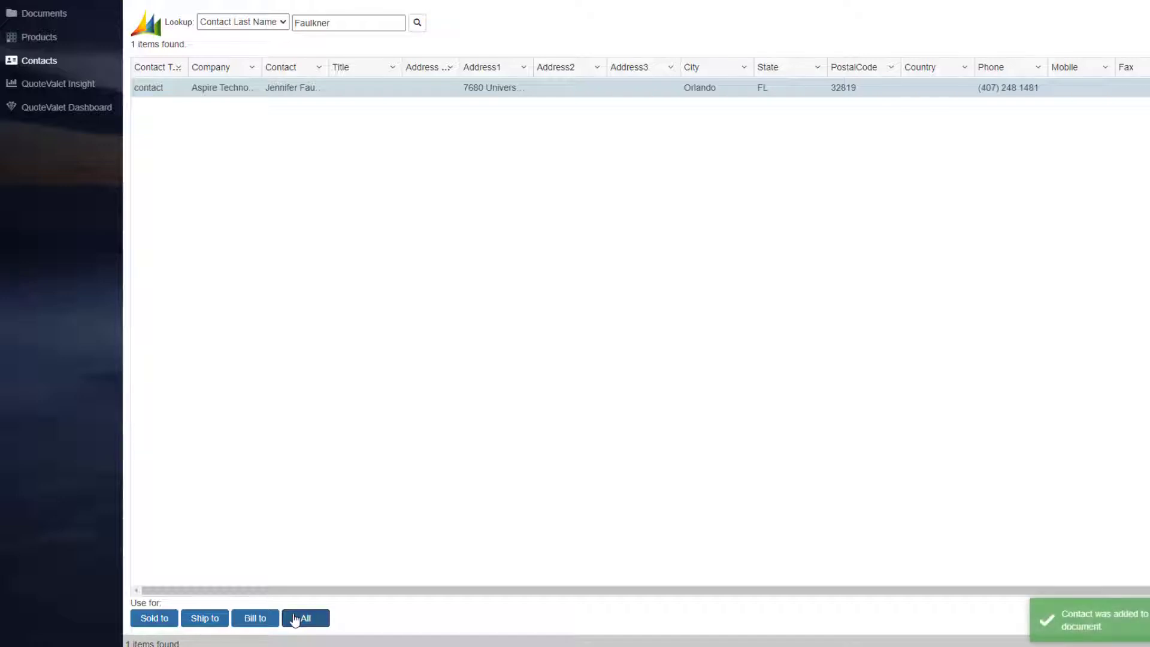
pyautogui.click(54, 2)
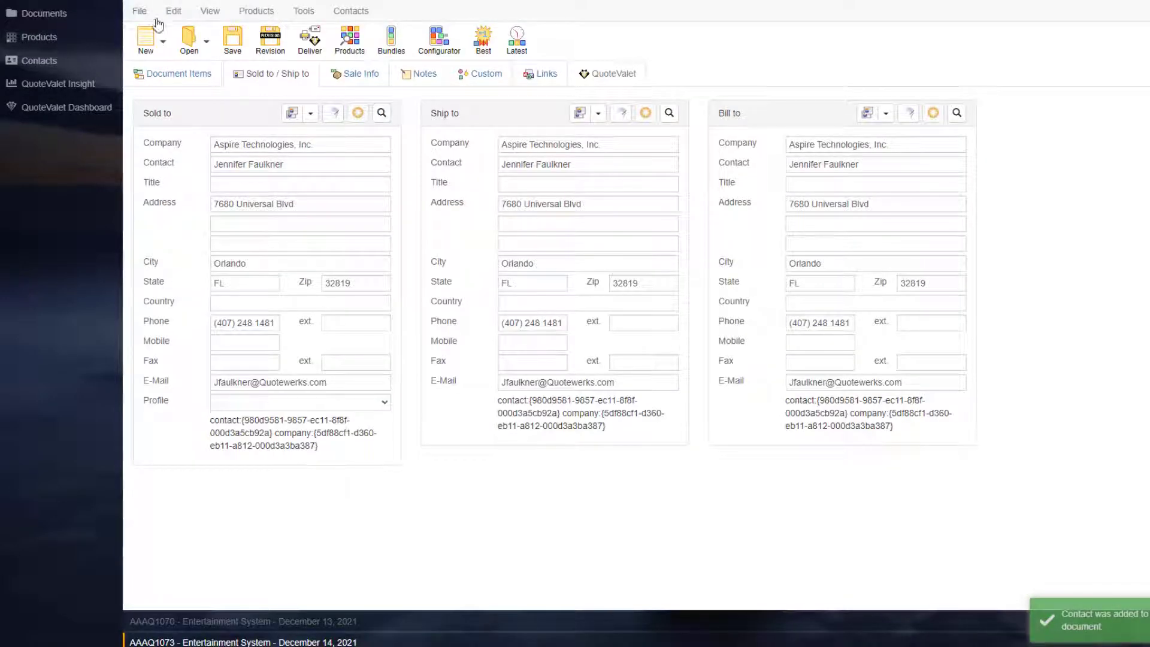
# Step: Save the quote without a follow-up call, creating a new MS CRM opportunity, and open the opportunities in Dynamics 365
pyautogui.click(172, 75)
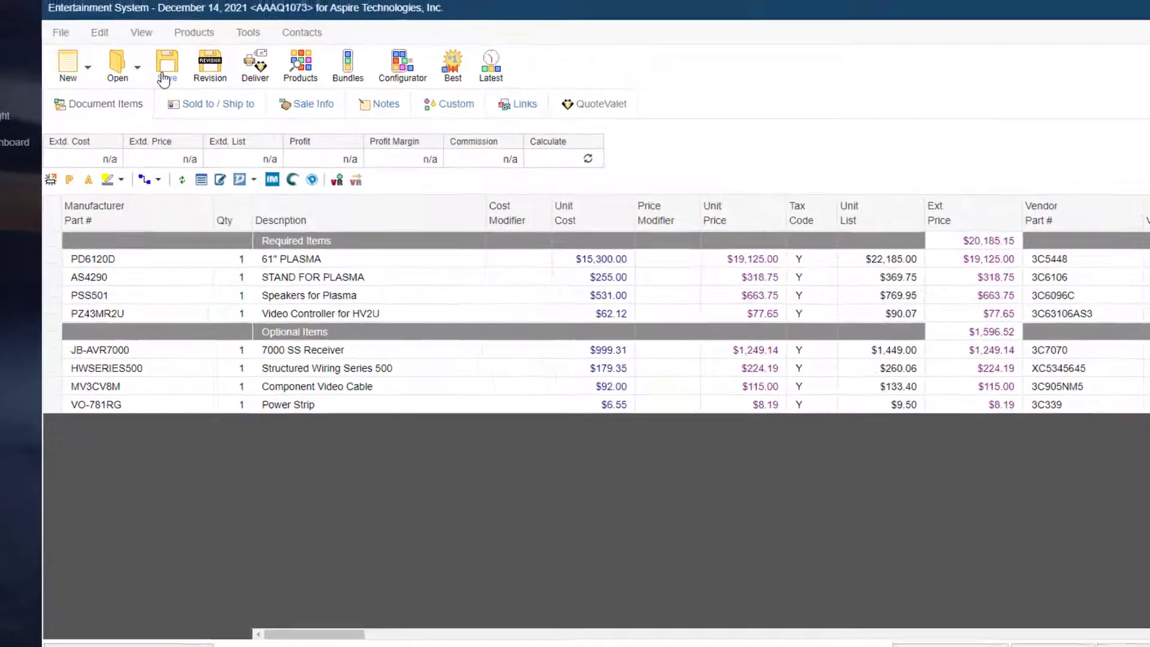
pyautogui.click(232, 39)
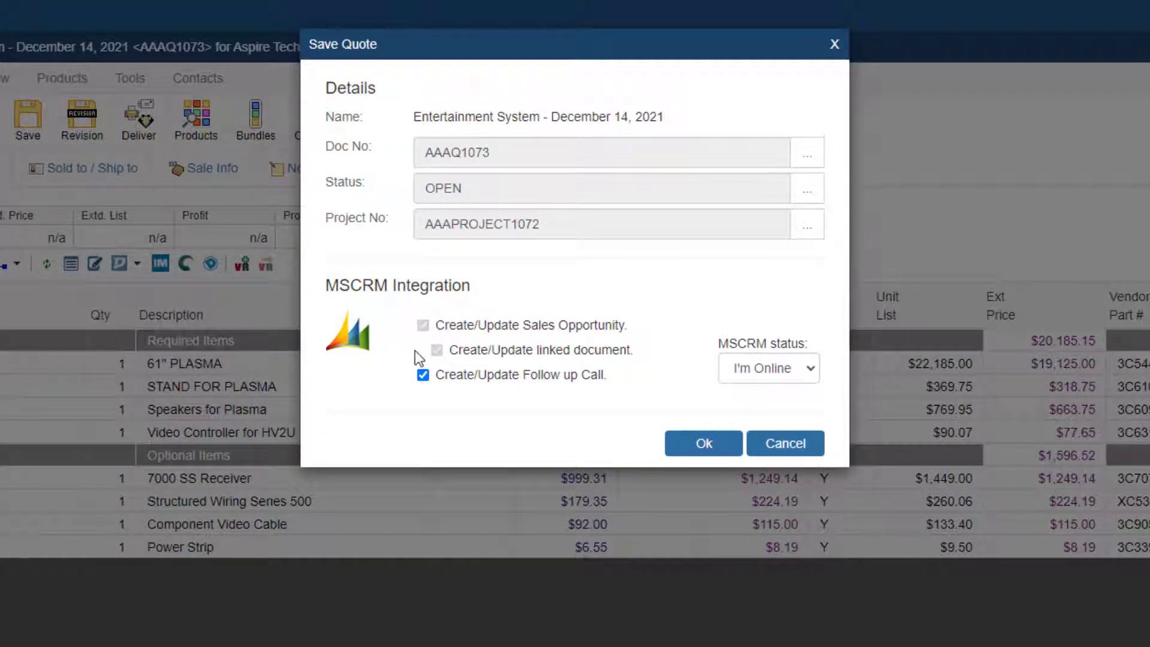
pyautogui.click(421, 375)
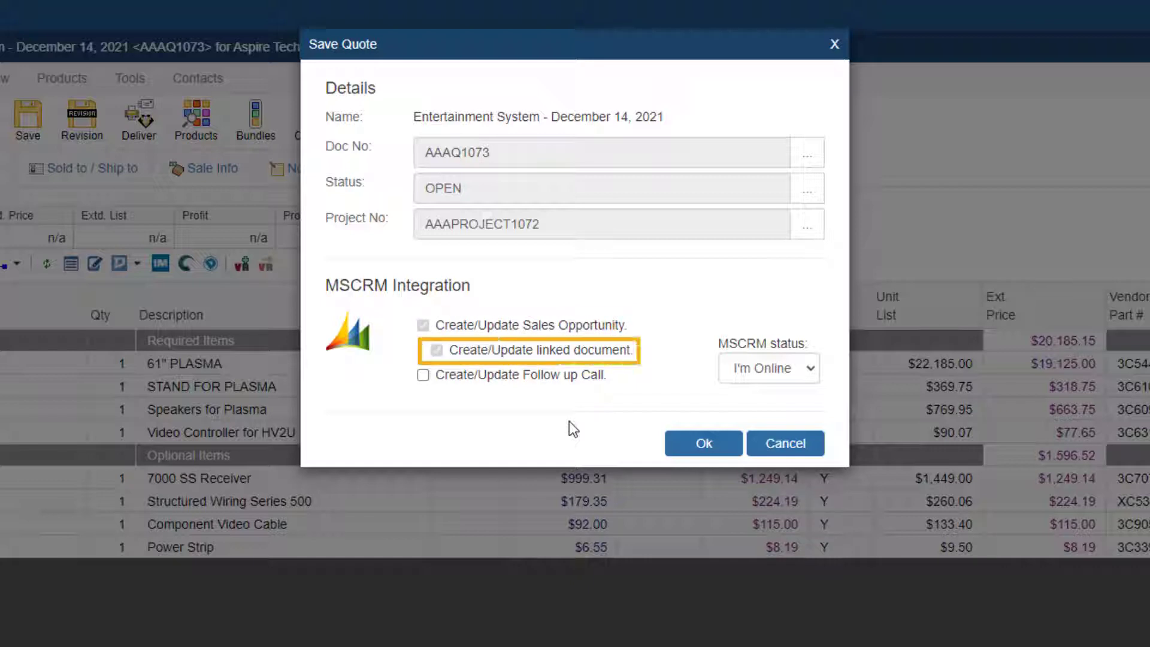
pyautogui.click(724, 443)
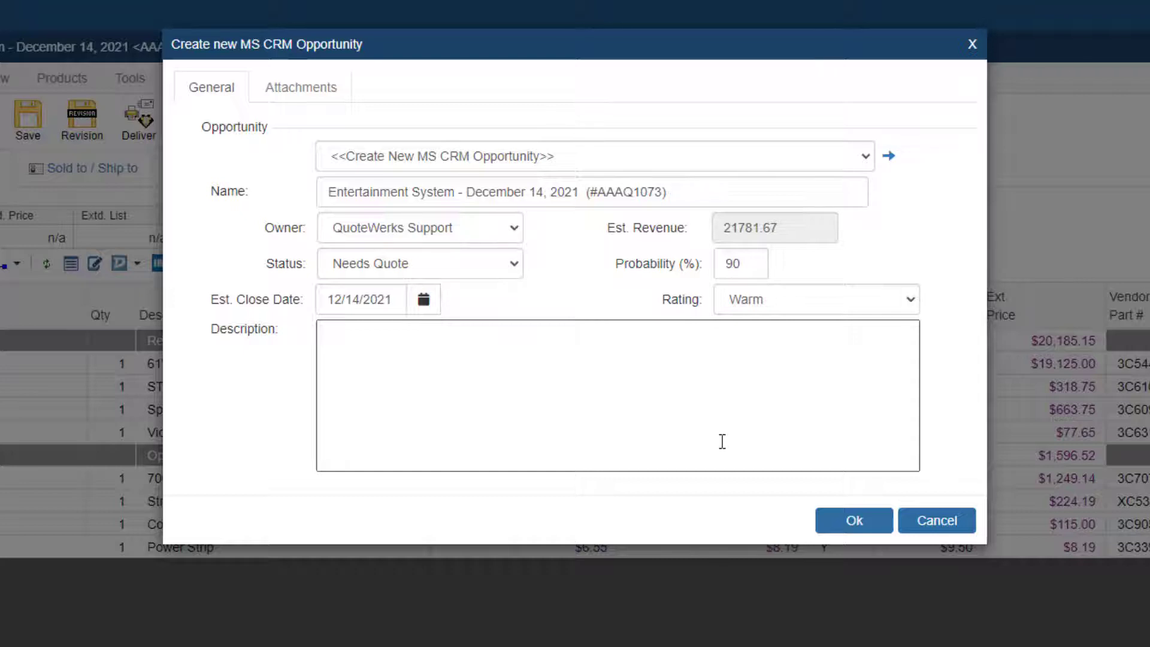
pyautogui.click(854, 521)
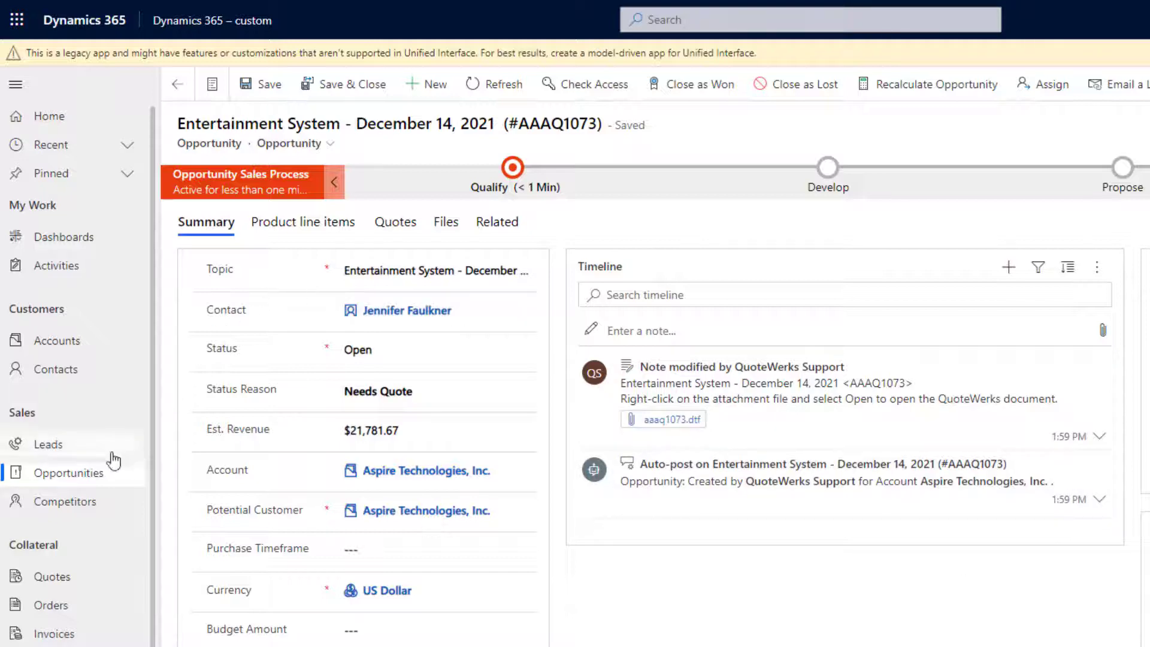
pyautogui.click(102, 476)
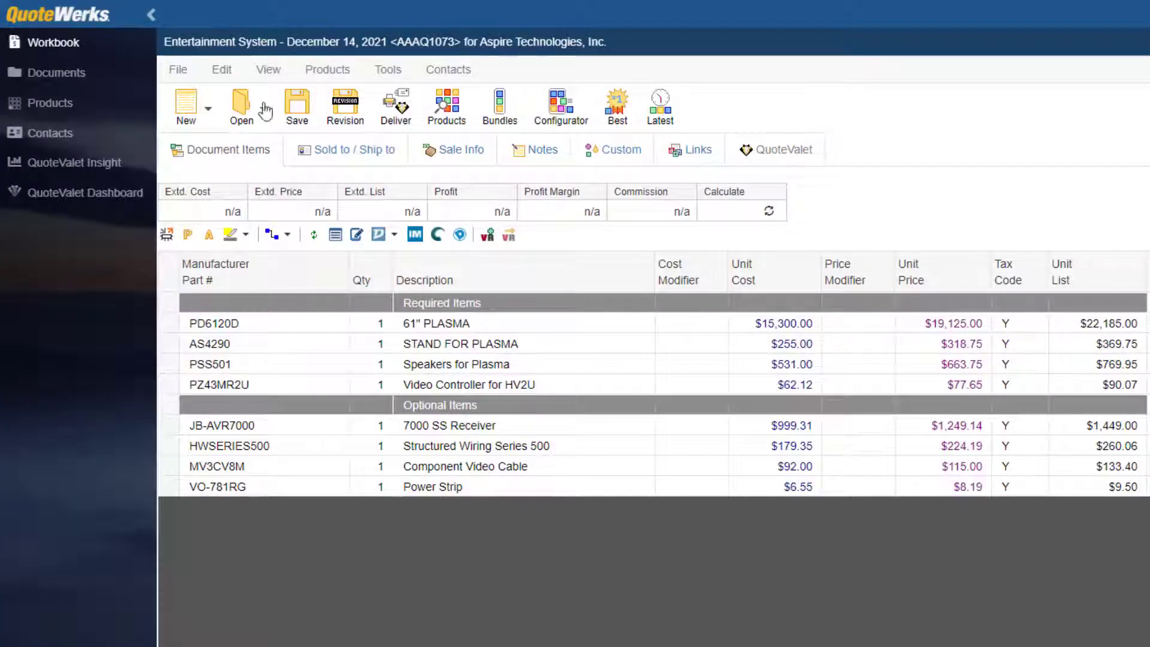
# Step: Switch back to QuoteWerks and save the quote with a follow-up call enabled, updating its existing MS CRM opportunity
pyautogui.click(296, 111)
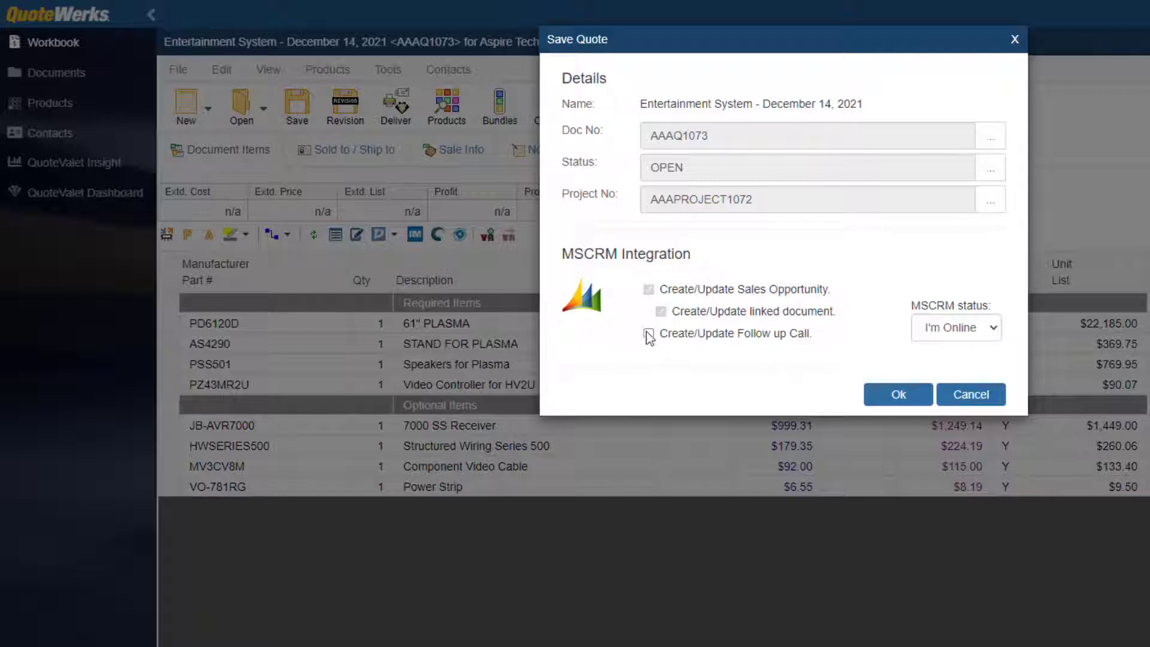
pyautogui.click(648, 334)
pyautogui.click(892, 397)
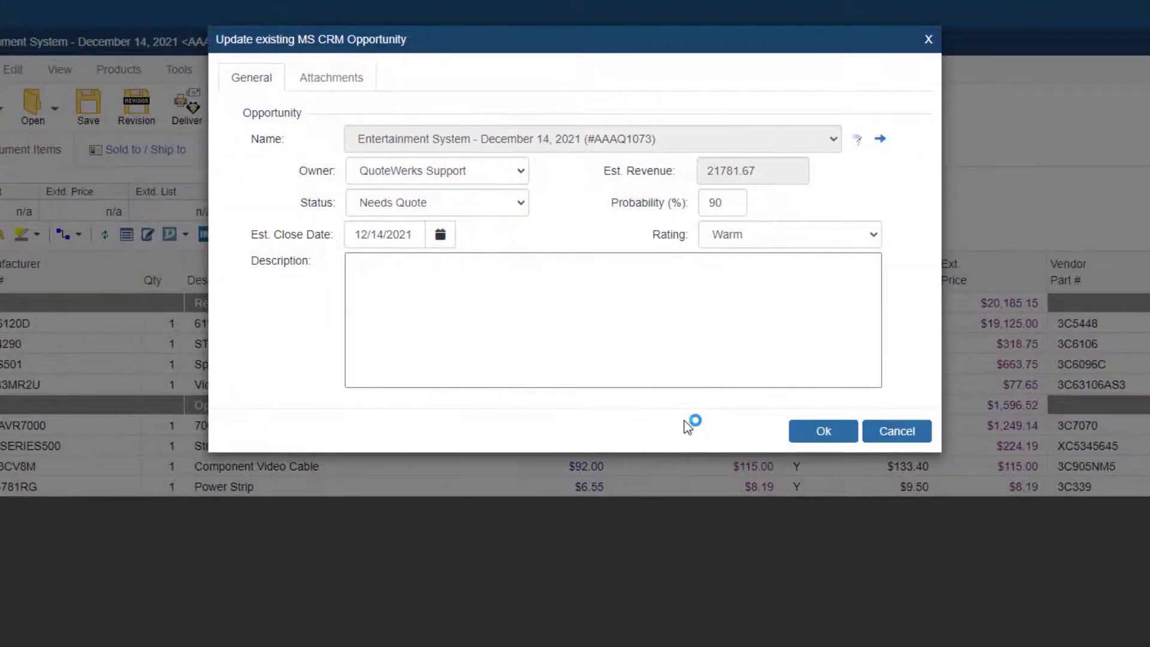
pyautogui.click(821, 431)
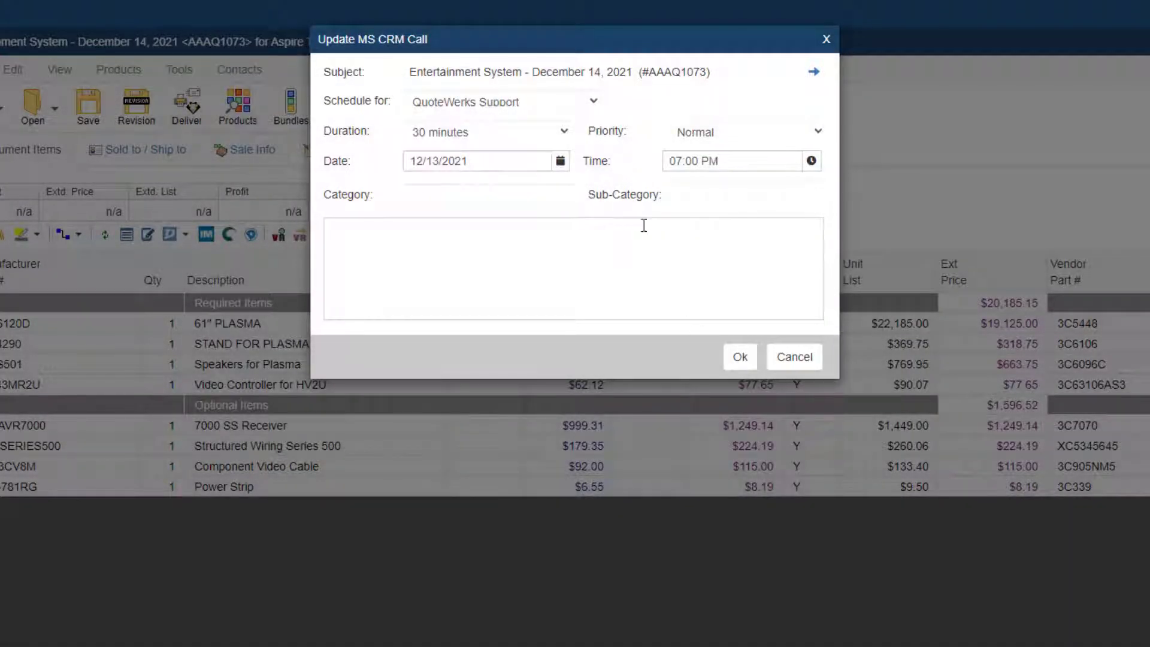
# Step: Save the follow-up call with the note "Has questions" and open the activities in Dynamics 365
pyautogui.click(615, 262)
pyautogui.write('Has questions')
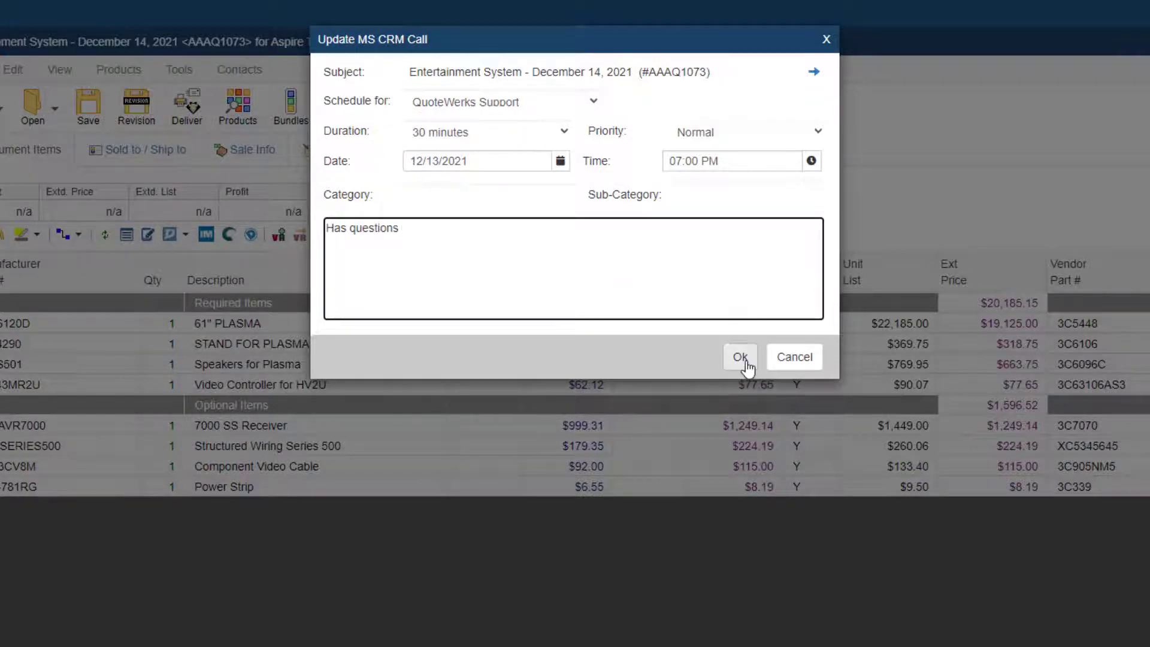
pyautogui.click(742, 358)
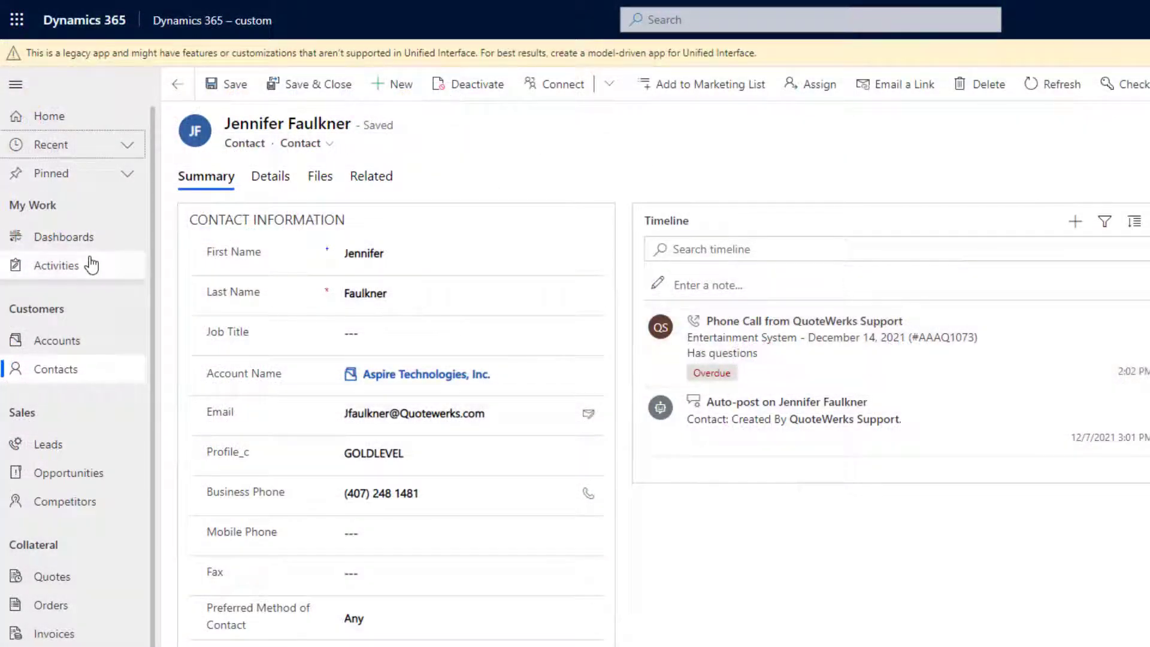
pyautogui.click(90, 263)
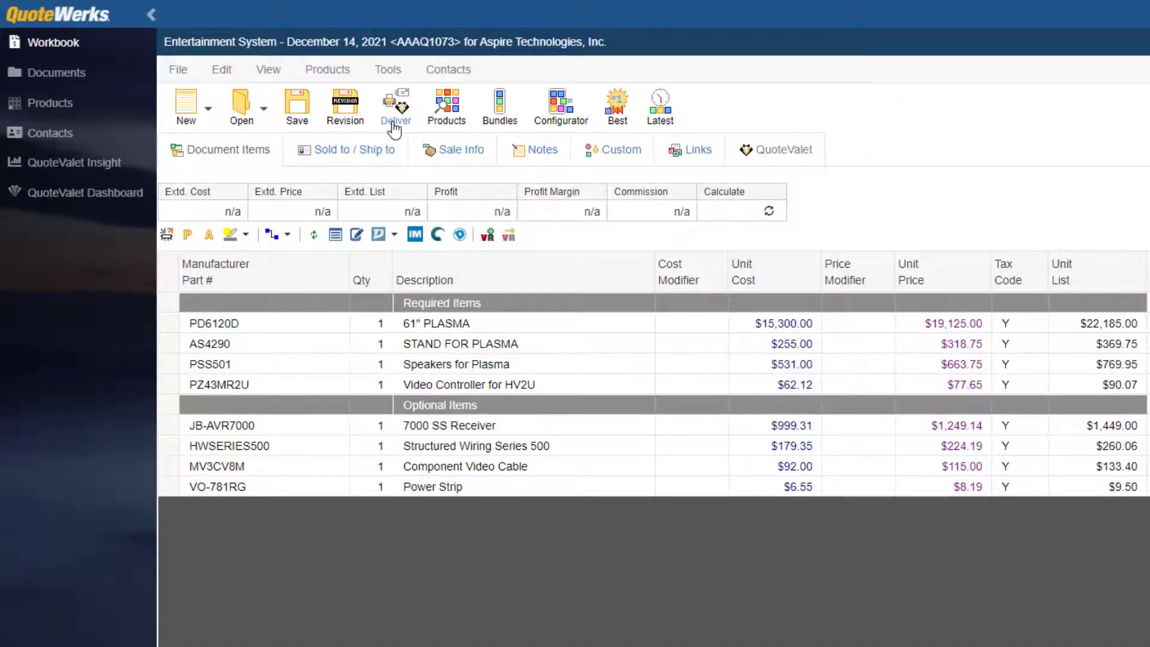
# Step: Switch back to QuoteWerks, review the available quote layouts and upload the quote to QuoteValet as CustomerFacing
pyautogui.click(394, 122)
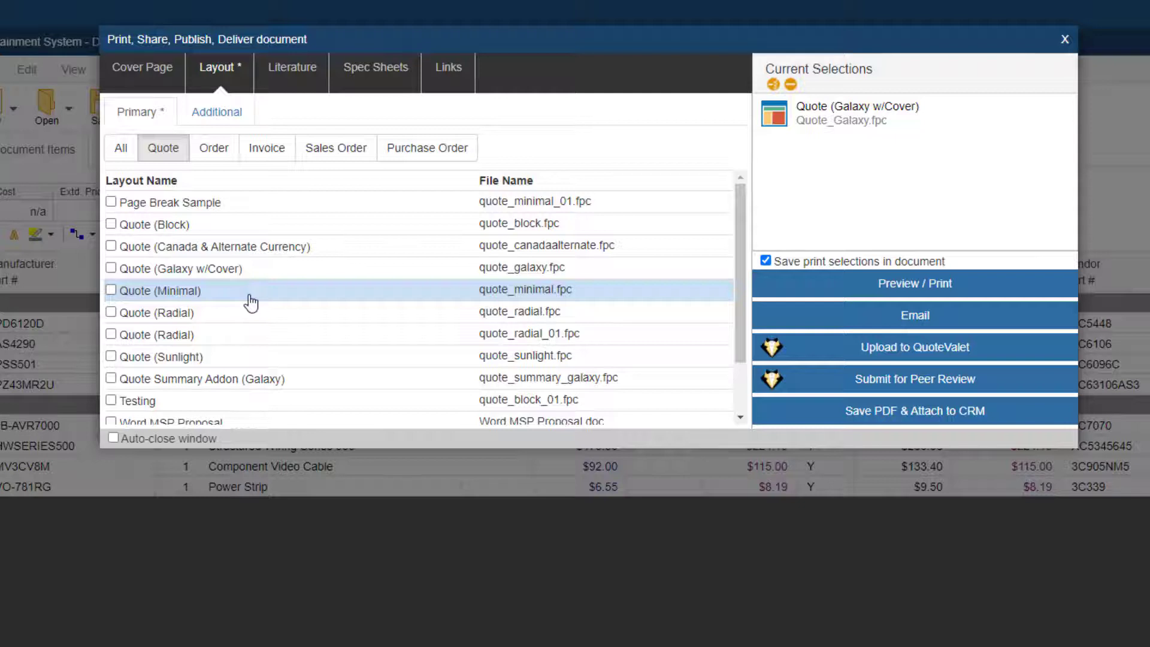
pyautogui.scroll(-2, 249, 296)
pyautogui.scroll(2, 248, 296)
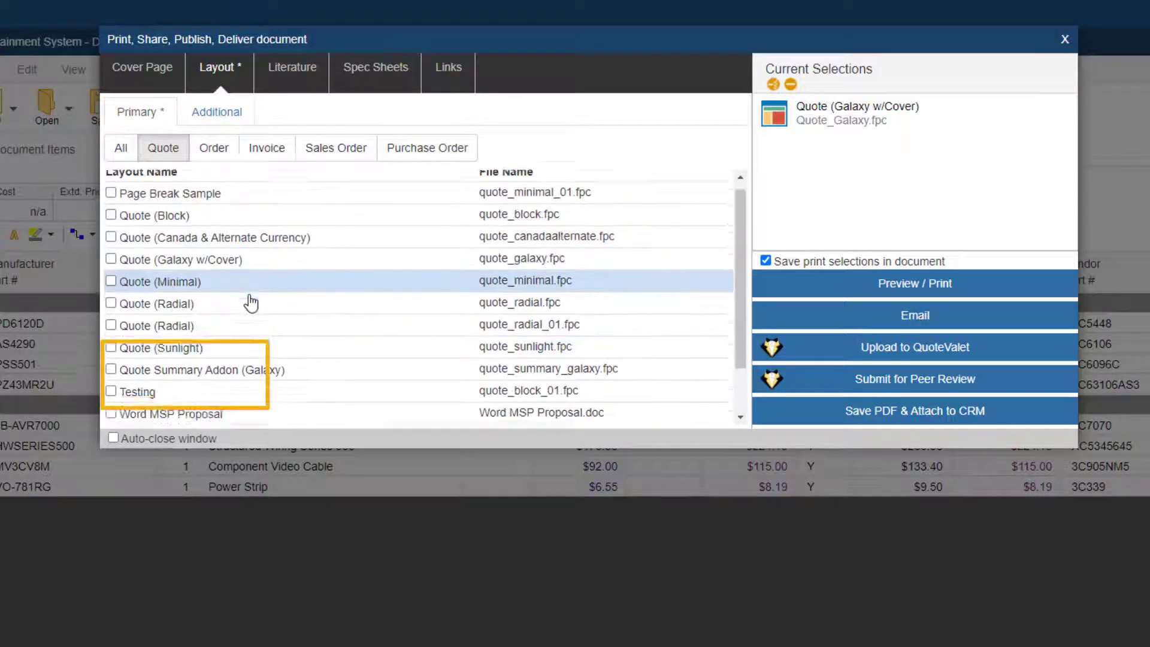
pyautogui.scroll(-2, 251, 302)
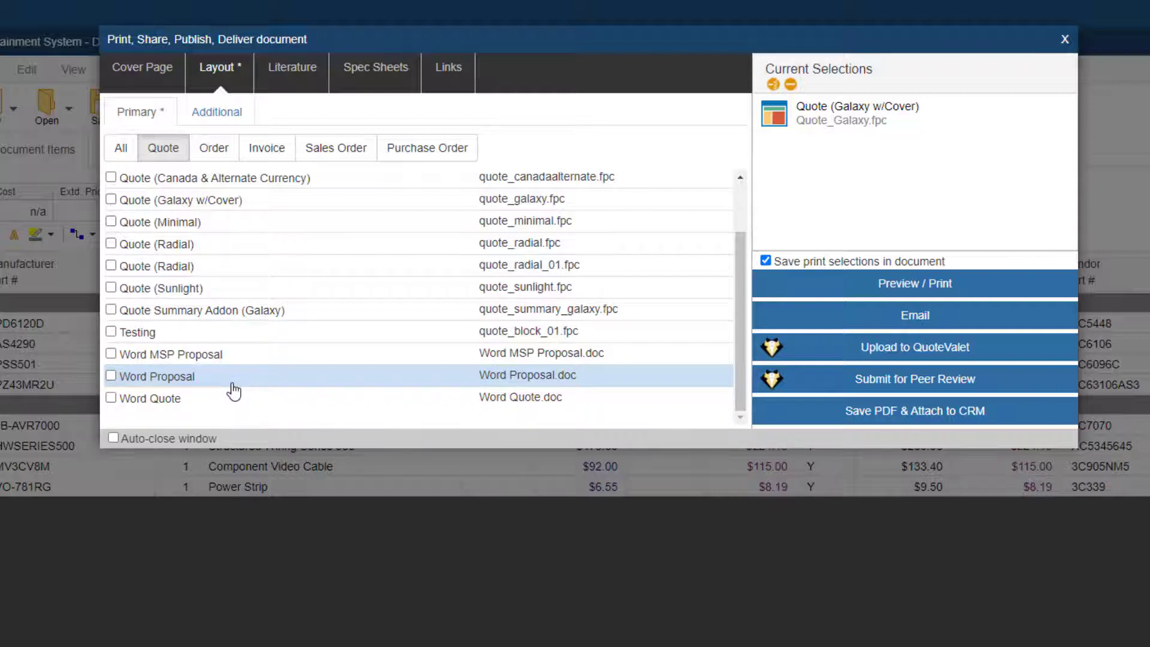
pyautogui.click(992, 358)
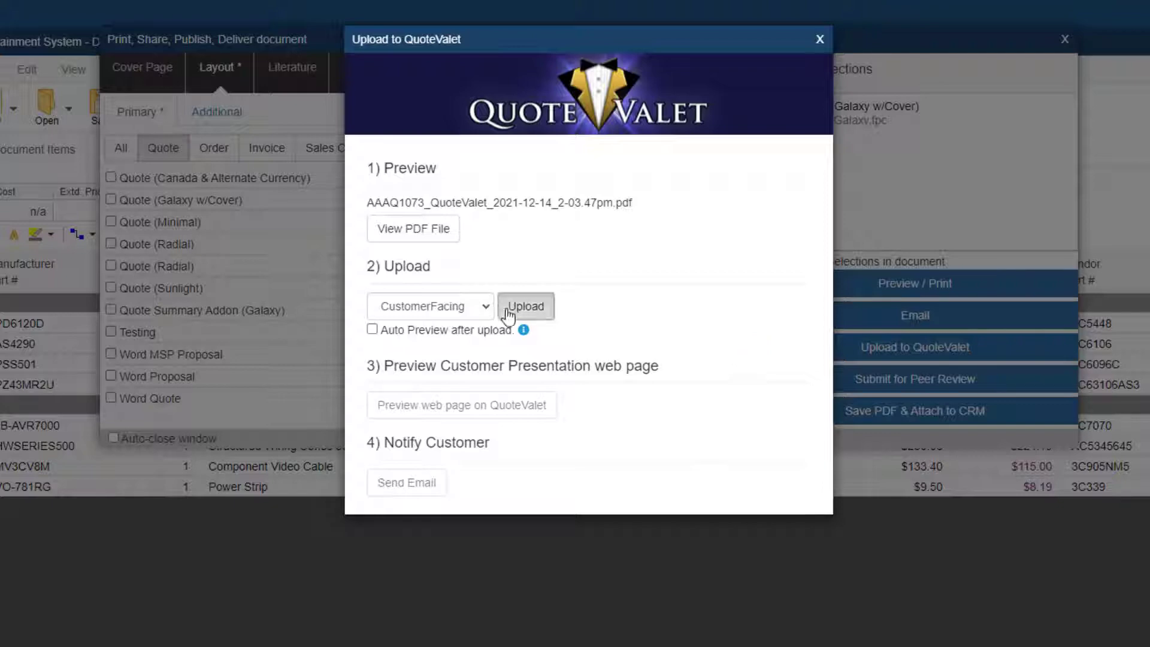
pyautogui.click(507, 309)
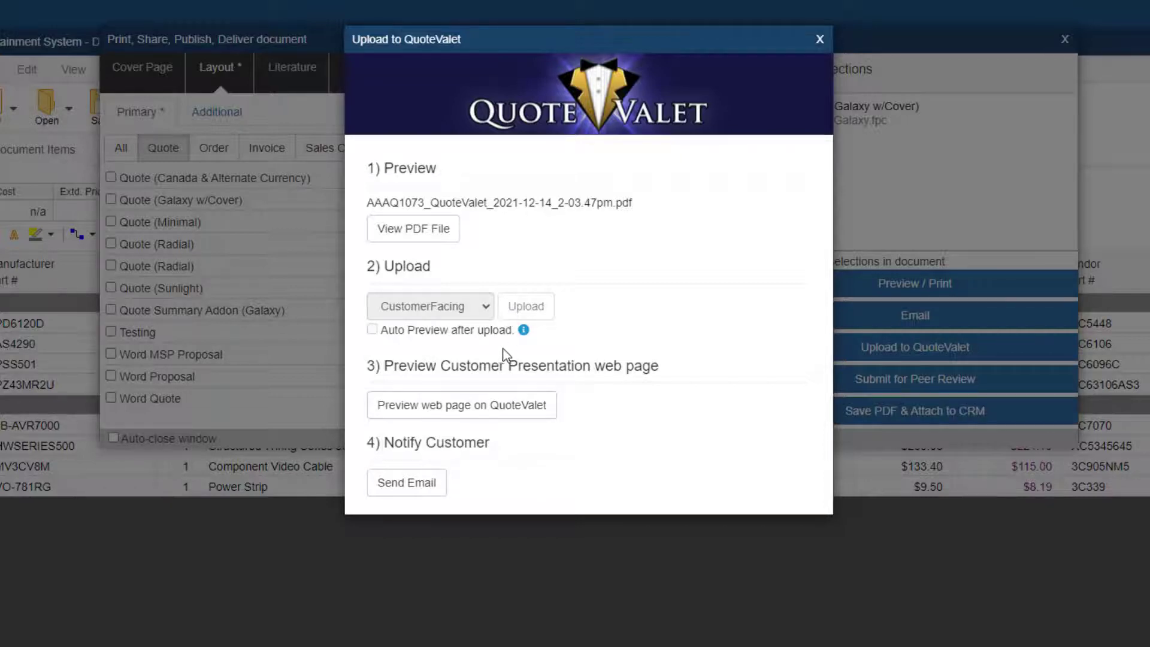
# Step: Preview the quote's QuoteValet web page and examine its line items, payment options, acceptance form and uploads area
pyautogui.click(498, 409)
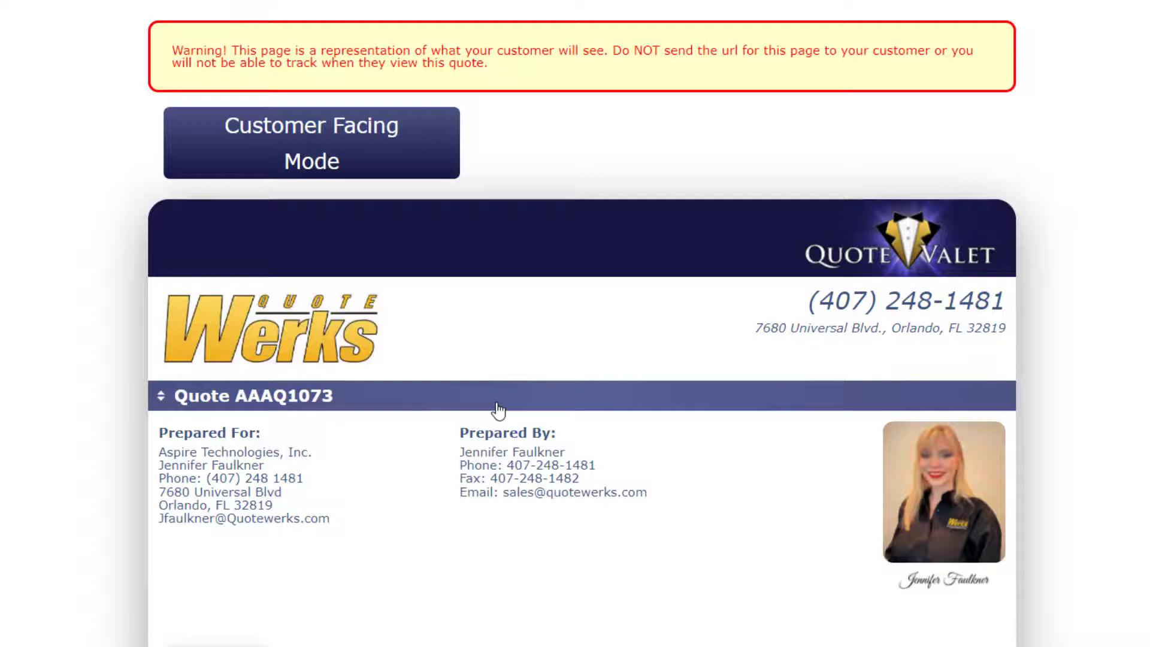
pyautogui.scroll(-10, 497, 410)
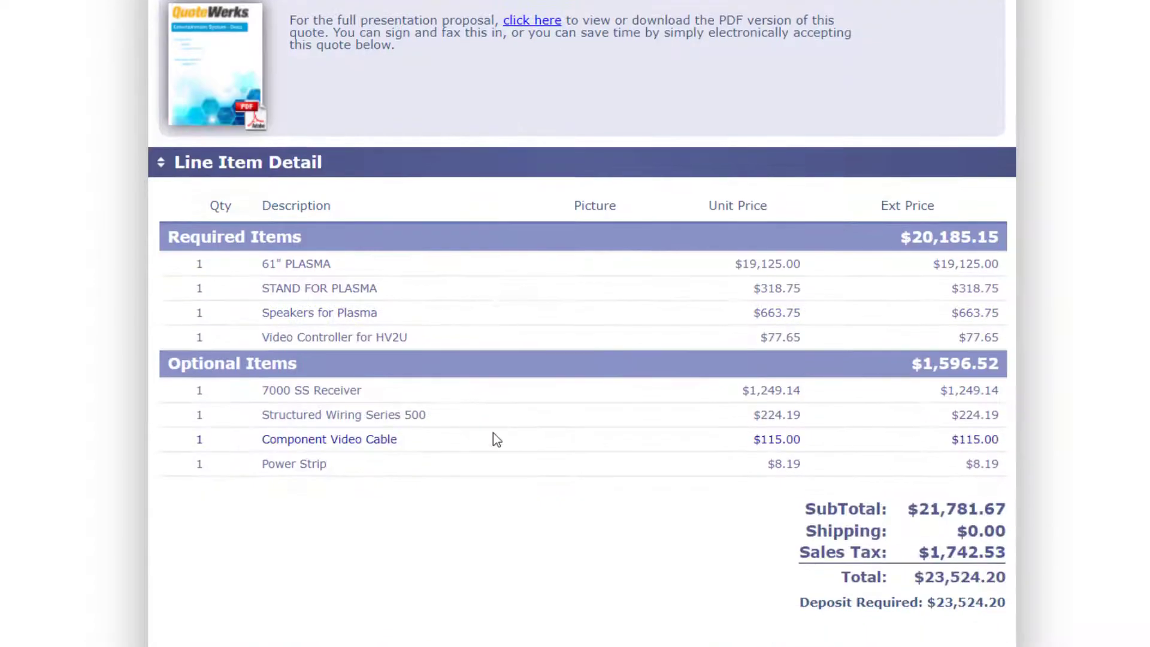
pyautogui.scroll(-3, 492, 436)
pyautogui.scroll(-3, 492, 436)
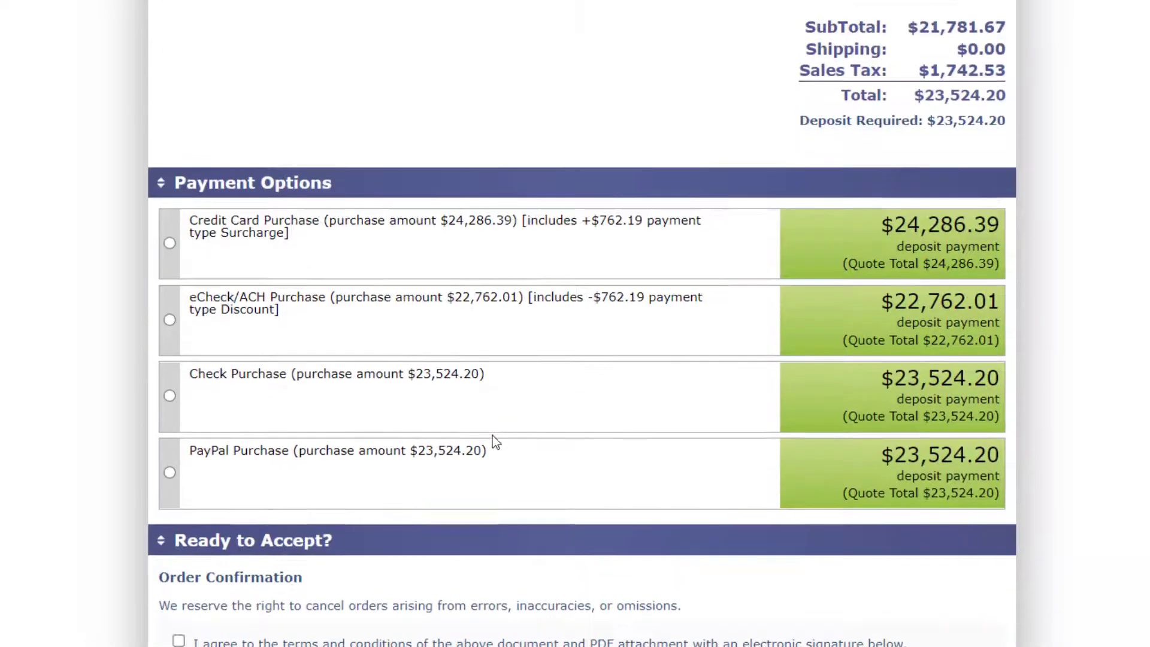
pyautogui.scroll(-5, 492, 436)
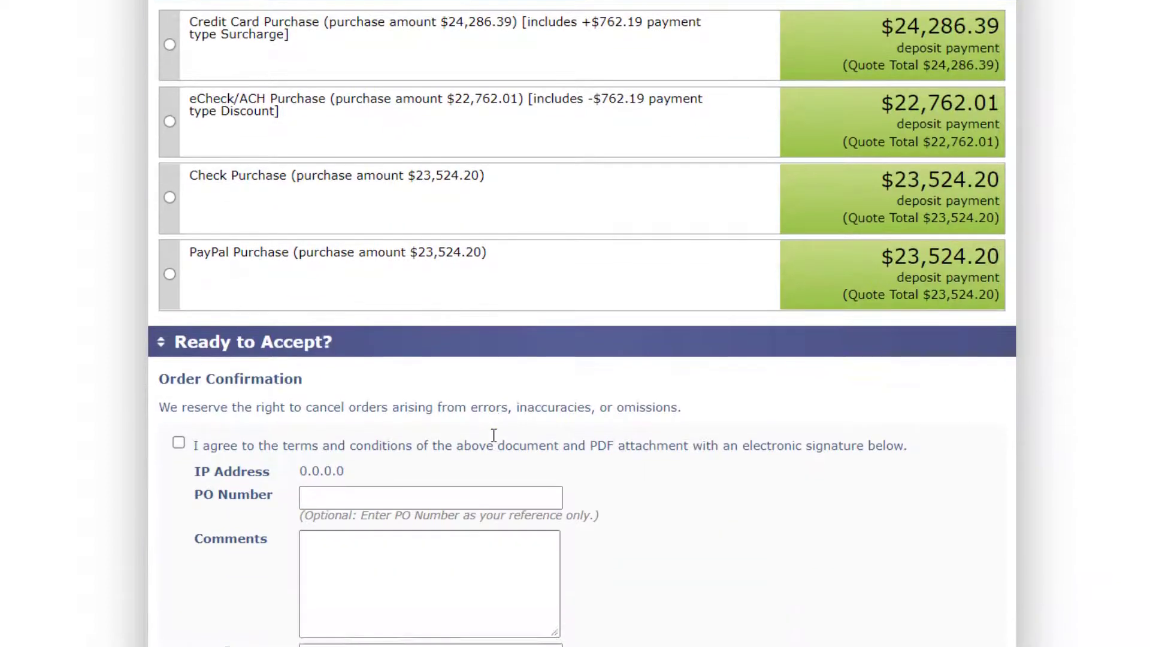
pyautogui.scroll(-7, 493, 434)
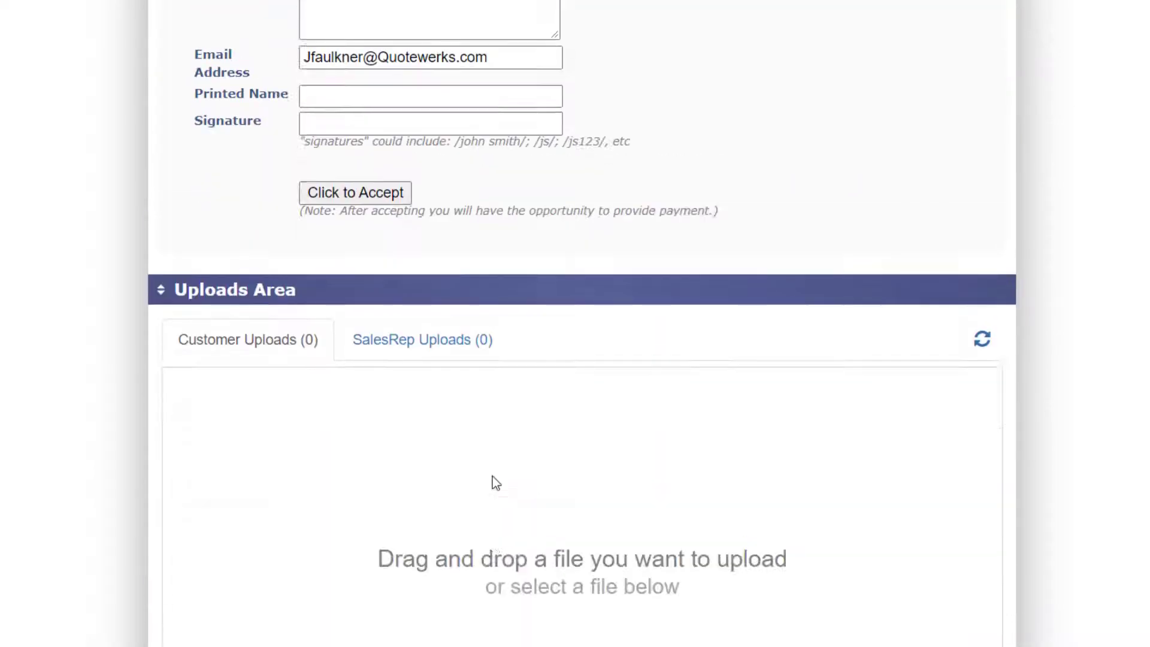
pyautogui.scroll(12, 492, 479)
pyautogui.scroll(15, 492, 476)
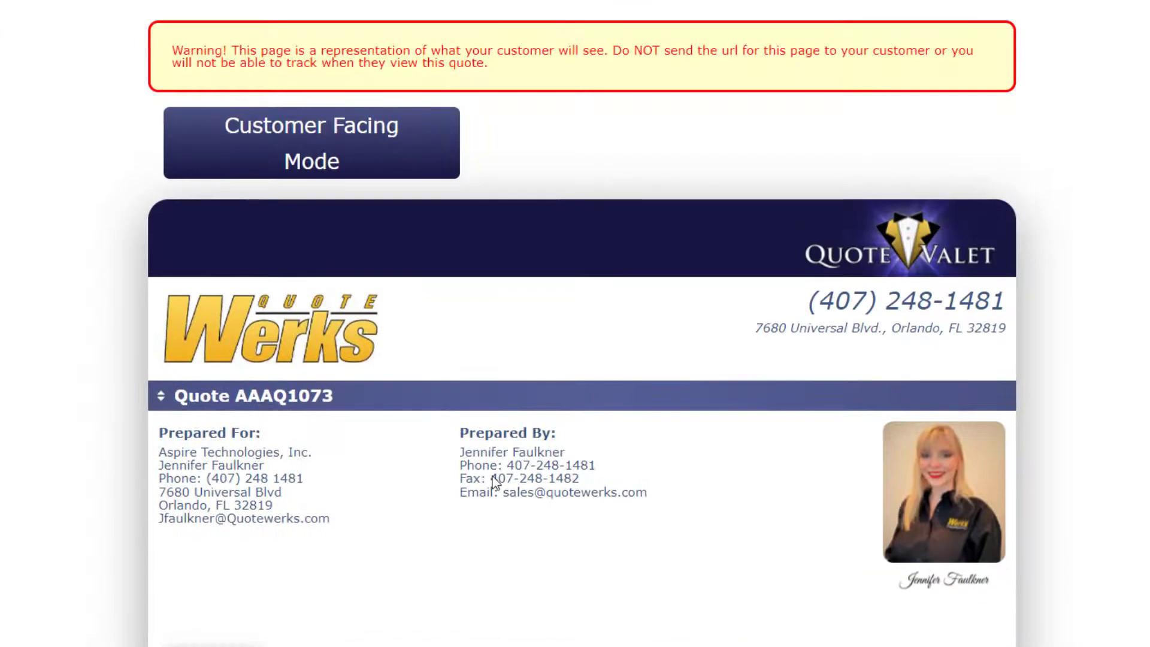
pyautogui.scroll(-3, 493, 476)
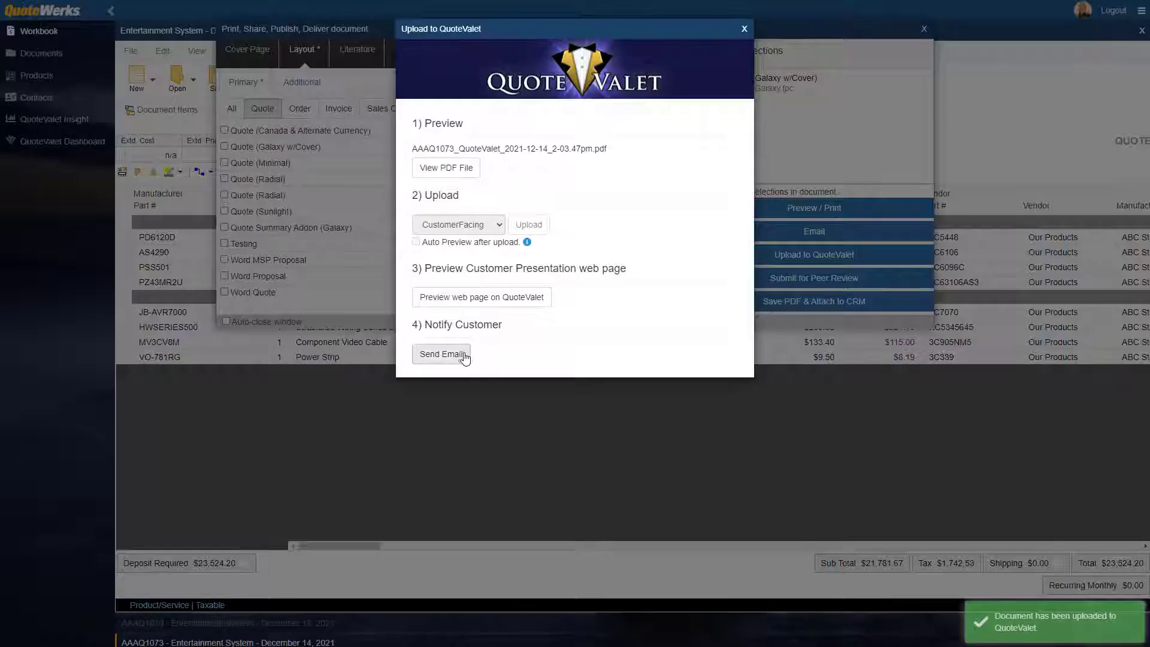
# Step: Send the customer the QuoteValet notification email and close the document delivery window
pyautogui.click(462, 355)
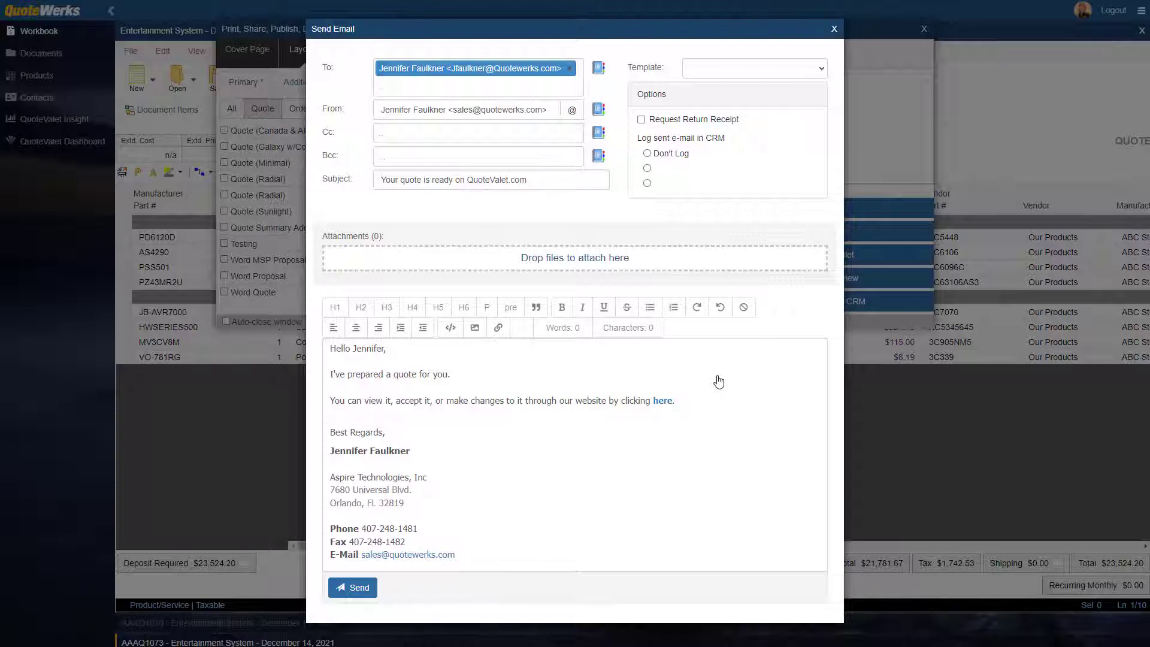
pyautogui.click(350, 594)
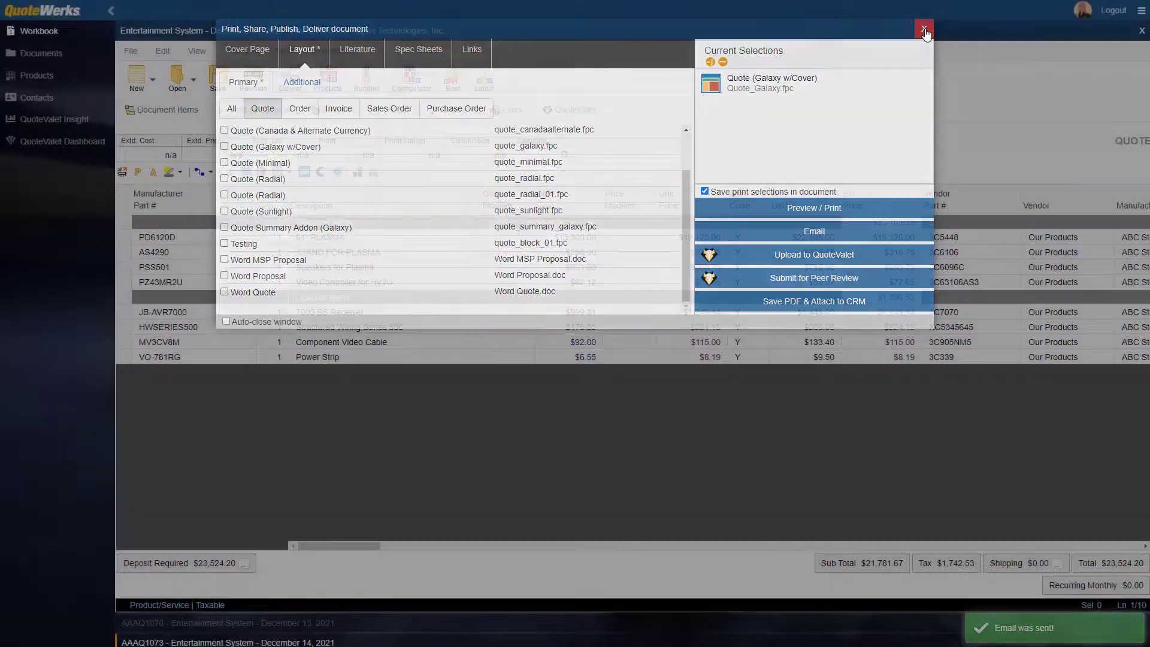
pyautogui.click(924, 30)
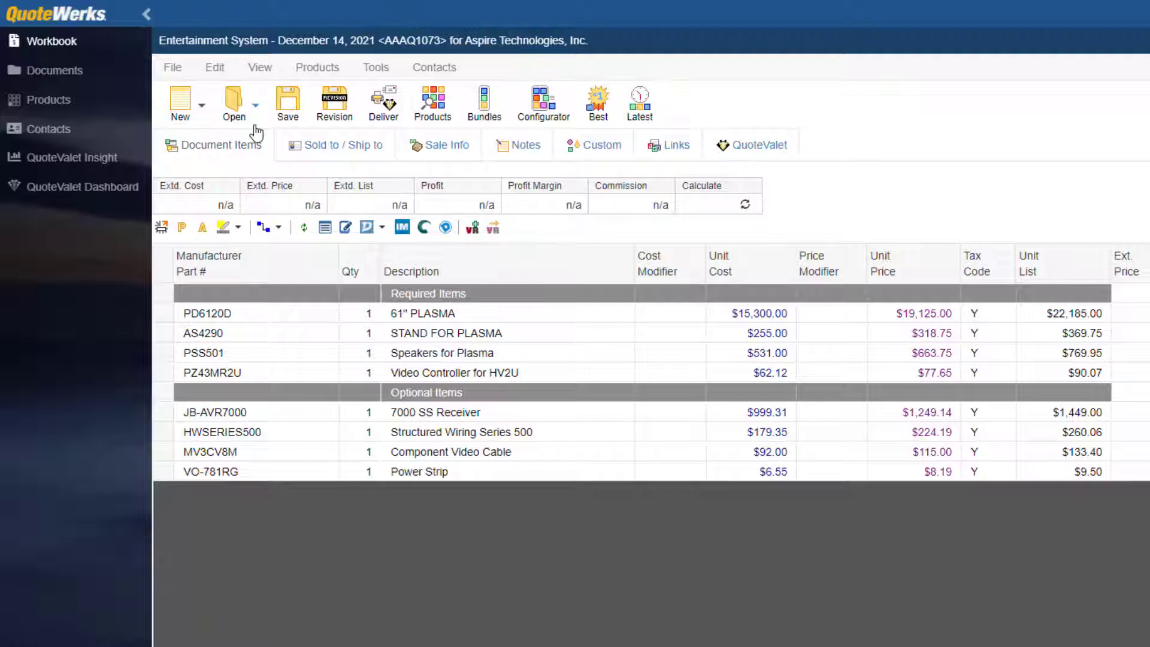
# Step: Convert the quote to an order with non-selected optional items removed, and close its MS CRM opportunity as Won
pyautogui.click(168, 71)
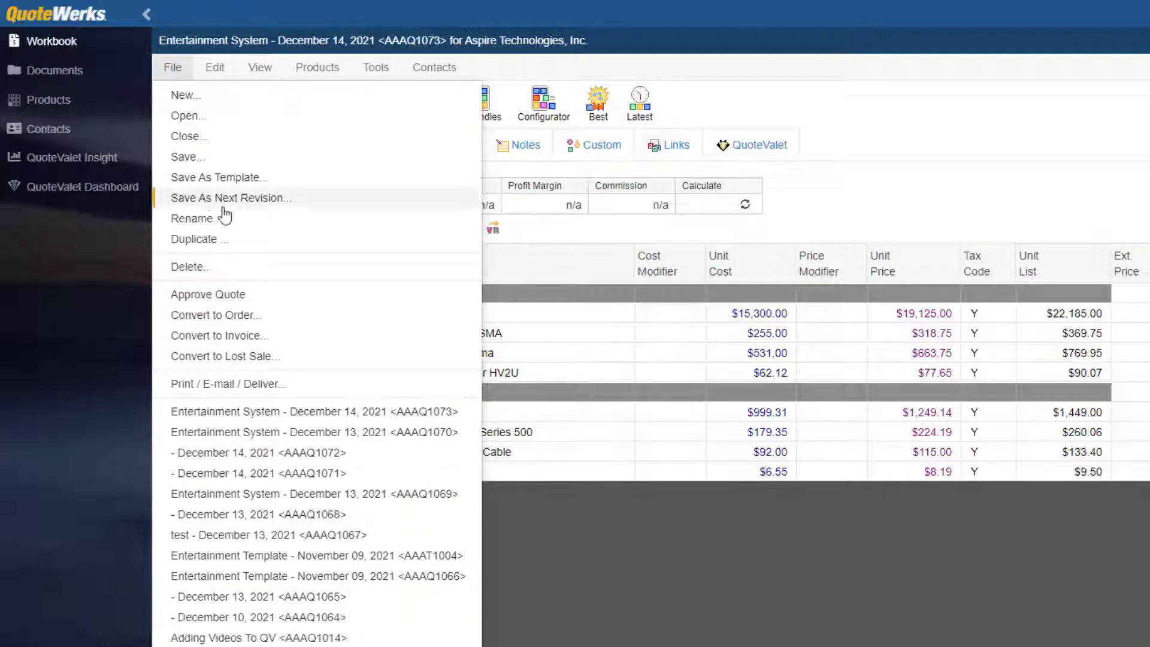
pyautogui.click(233, 315)
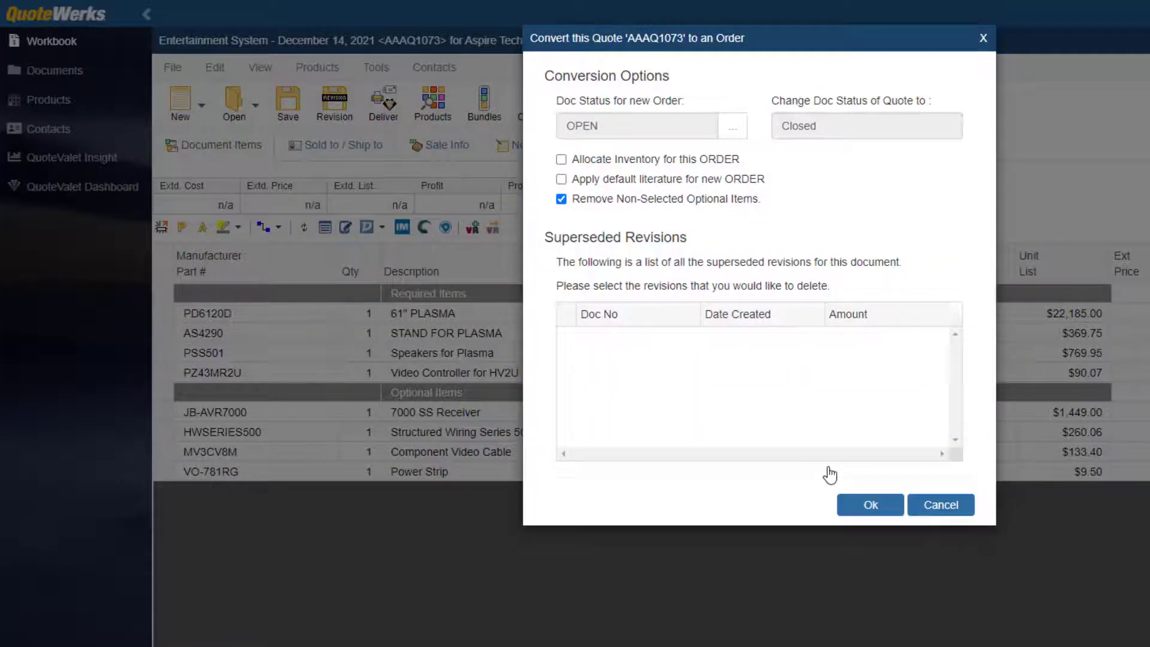
pyautogui.click(880, 508)
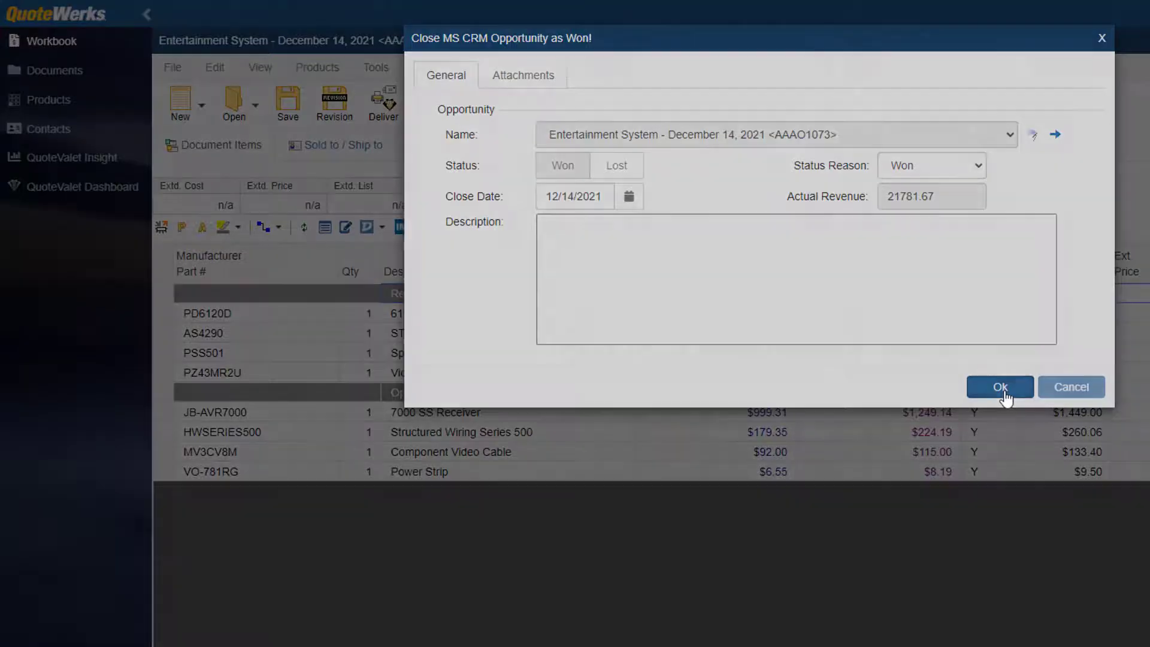
pyautogui.click(1001, 389)
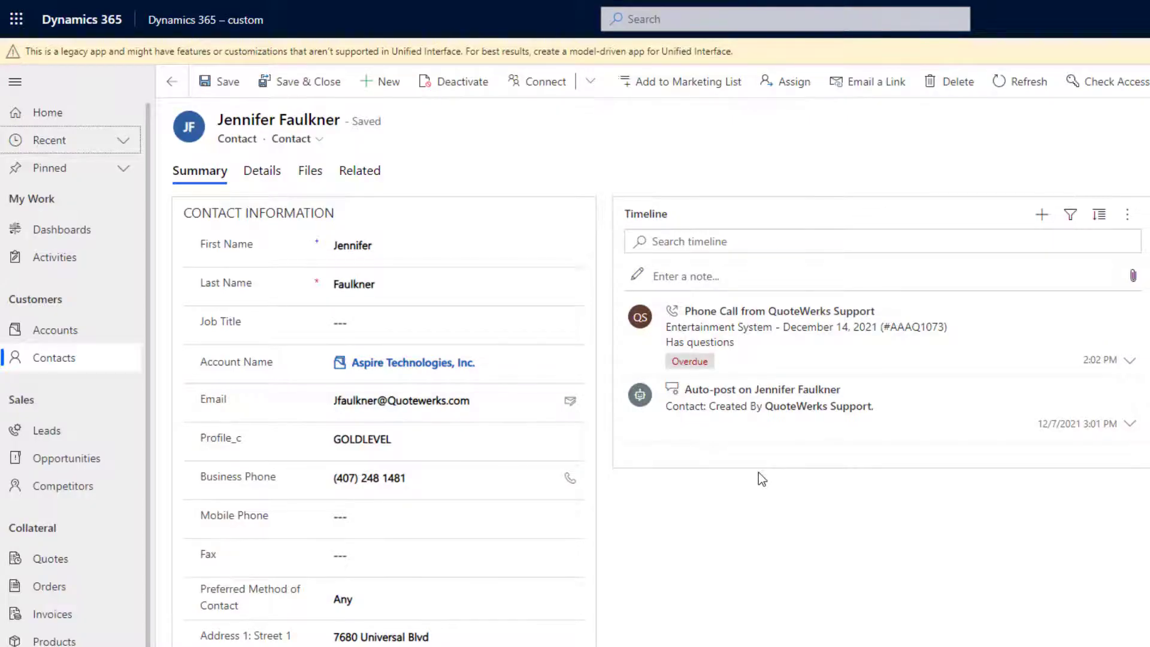
# Step: Open the opportunities in Dynamics 365
pyautogui.click(52, 458)
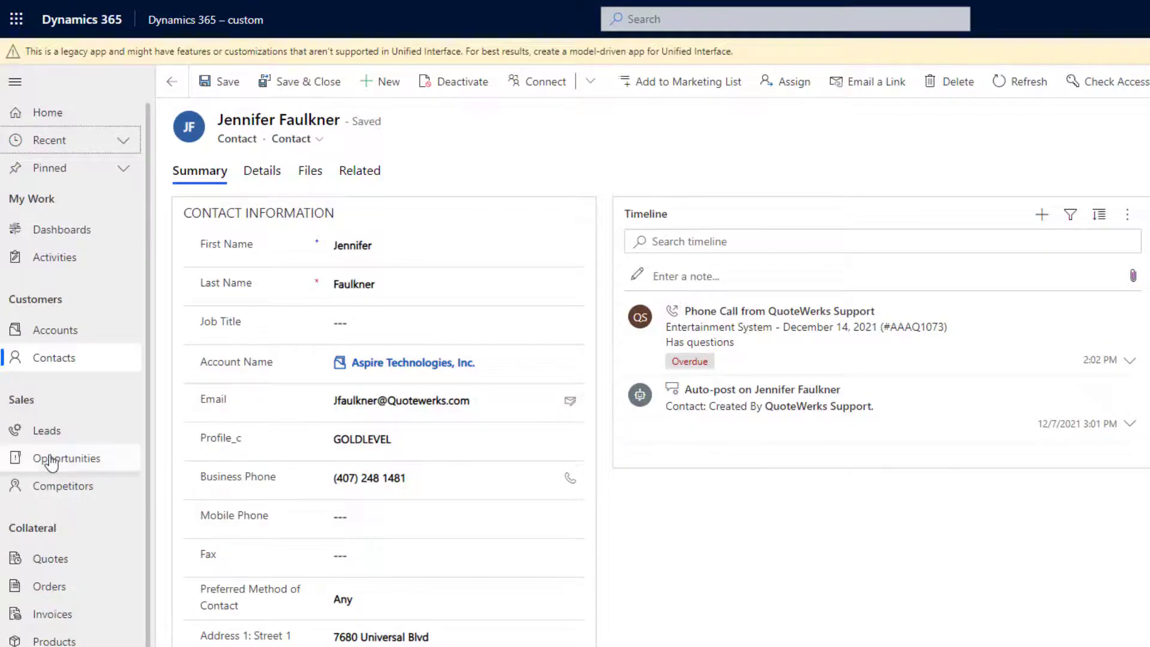